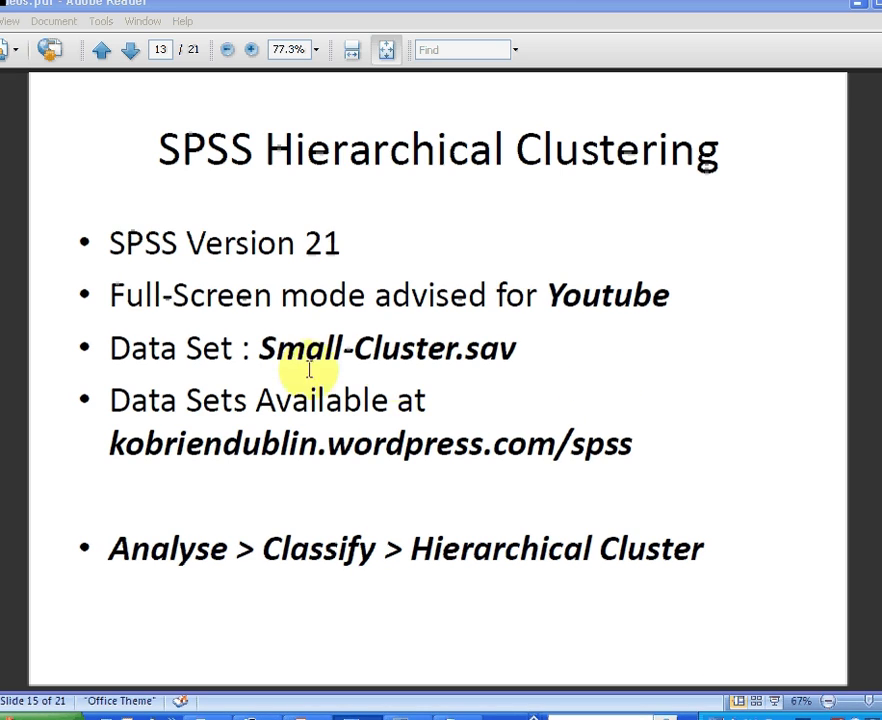
Highlight the data set name Small-Cluster.sav and the author's website address on the current slide.
left_click_drag(259, 350, 526, 354)
left_click(486, 516)
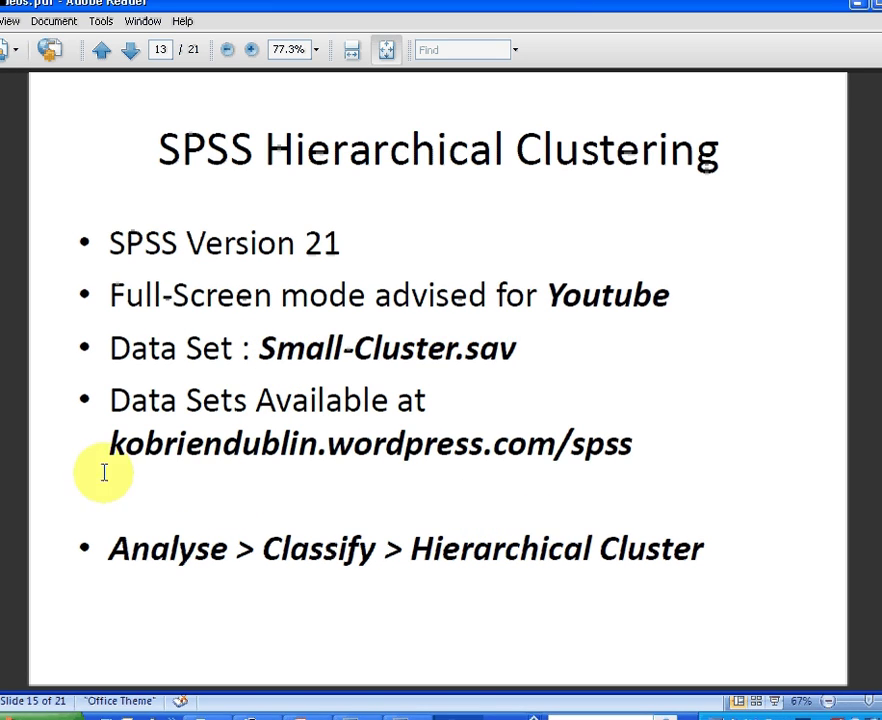
left_click_drag(110, 447, 318, 444)
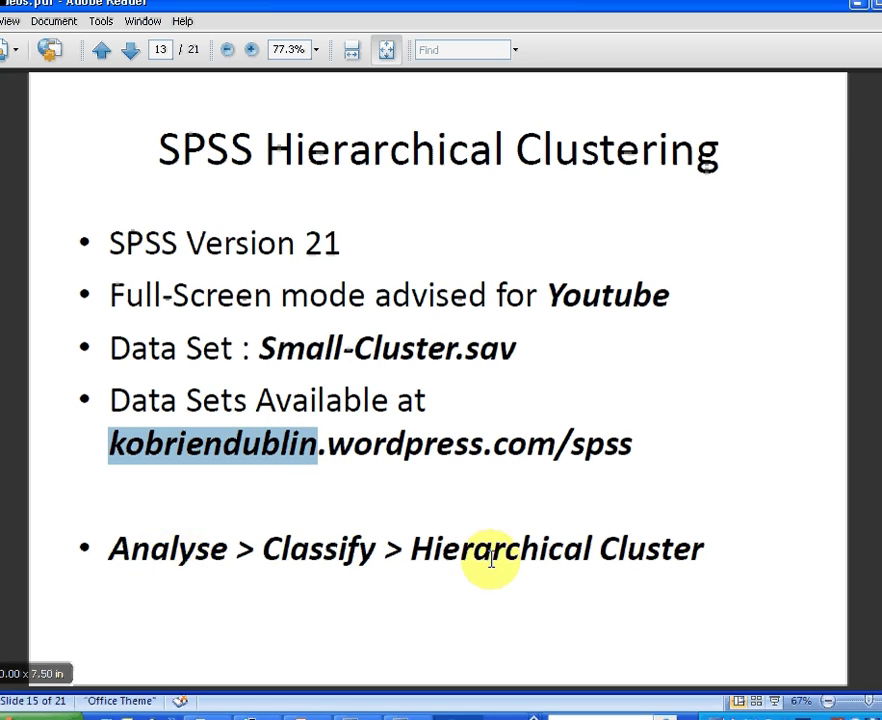
left_click(138, 552)
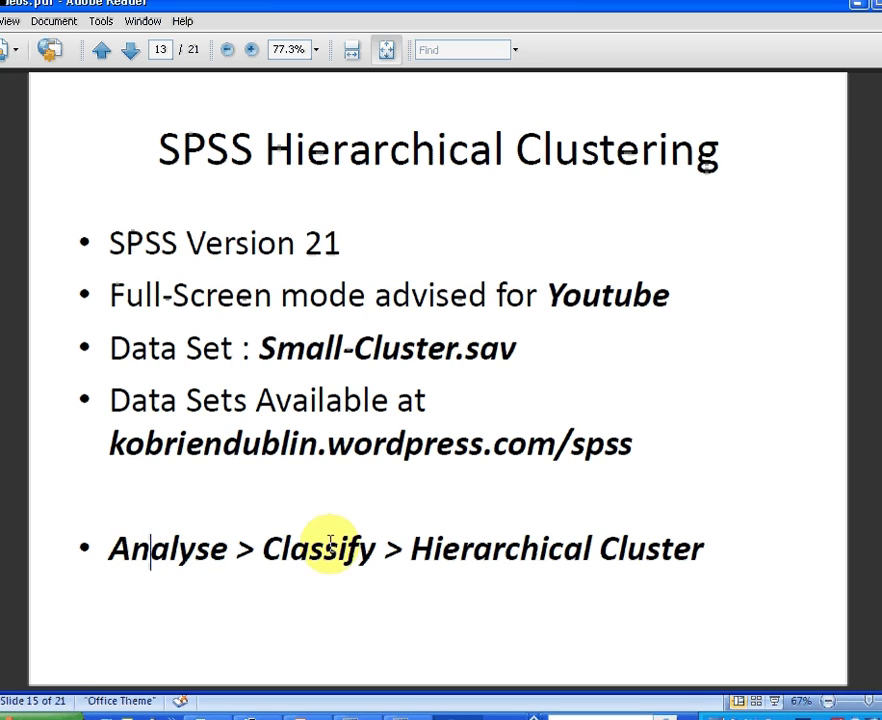
On slide 14, highlight Squared Euclidean Distance, Ward's Linkage, Vertical Icicle Plot and Dendrogram.
left_click(130, 49)
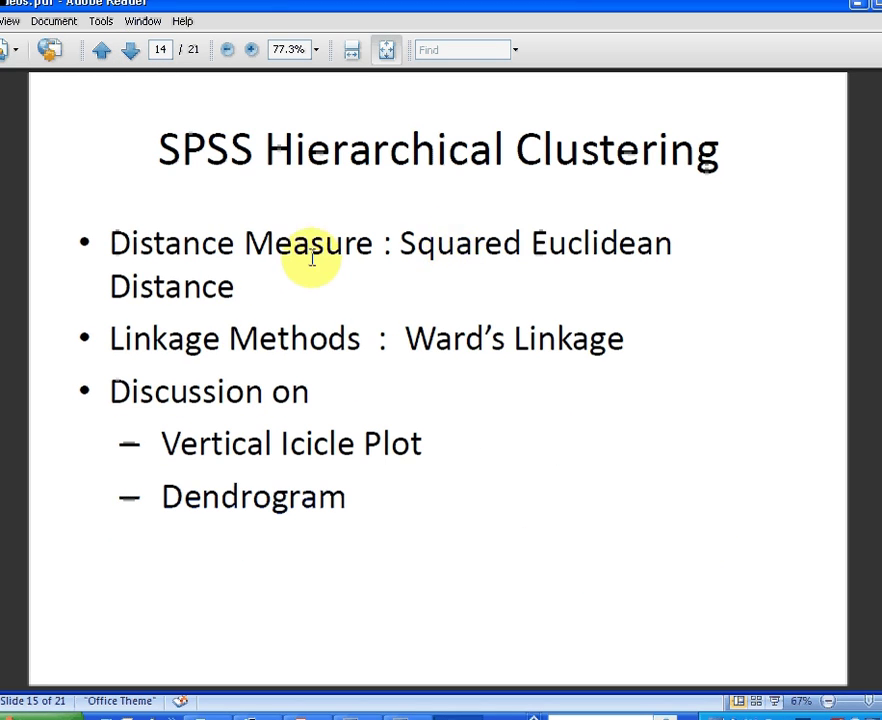
left_click_drag(401, 244, 256, 295)
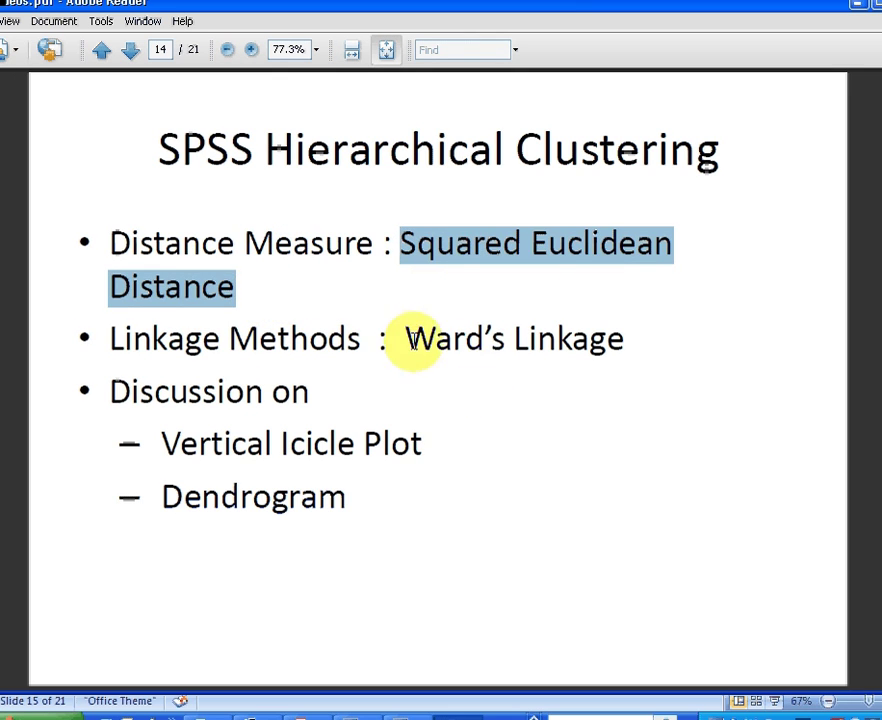
left_click_drag(408, 340, 660, 337)
left_click(494, 415)
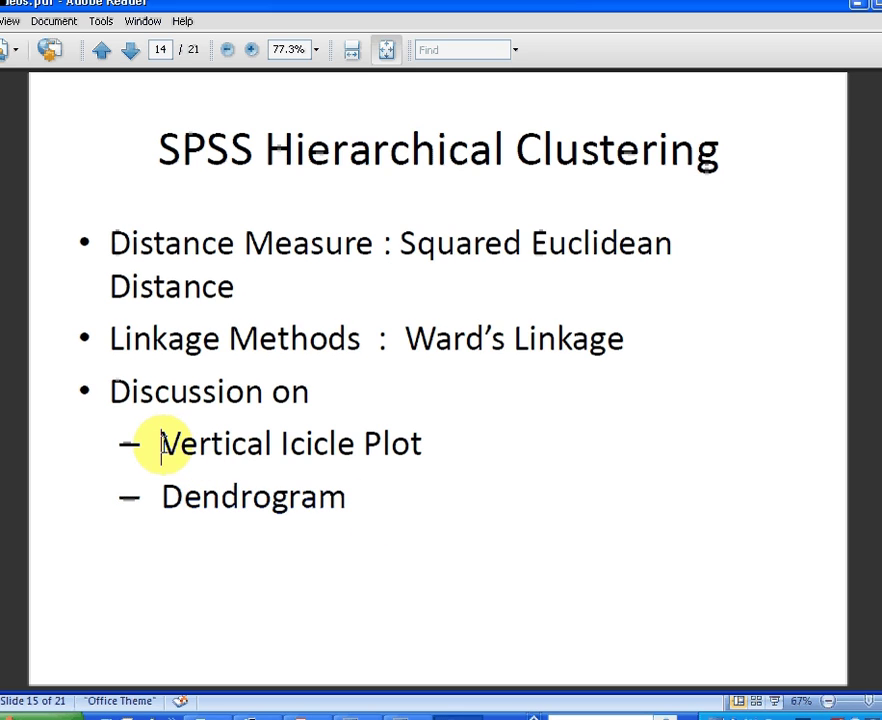
left_click_drag(161, 445, 386, 449)
left_click_drag(162, 498, 353, 501)
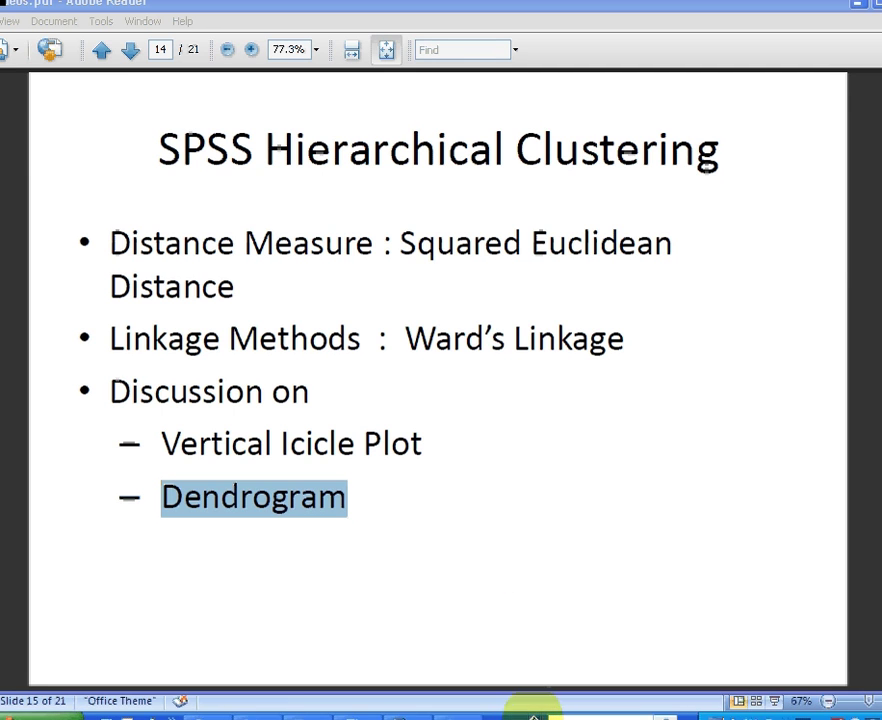
left_click(224, 712)
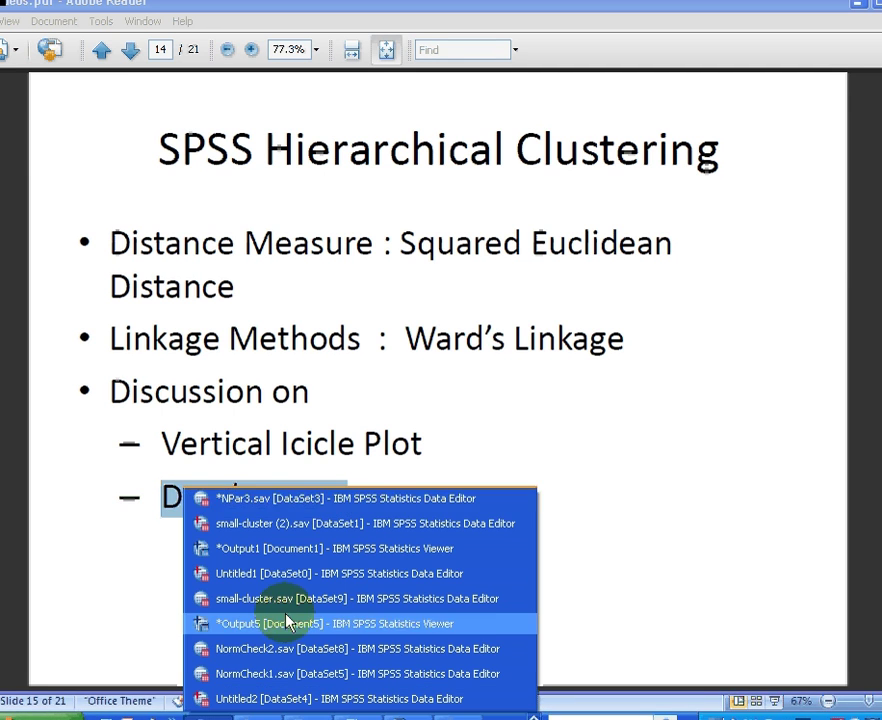
In small-cluster (2).sav, point out dogs Beefy and Benny and the Weight.kilos and Height.cms columns.
left_click(307, 530)
scroll(160, 440, "up", 5)
left_click(455, 272)
left_click(110, 147)
left_click(112, 170)
left_click(220, 125)
left_click(293, 126)
Launch Hierarchical Cluster from the Analyze > Classify menu.
left_click(238, 38)
mouse_move(241, 84)
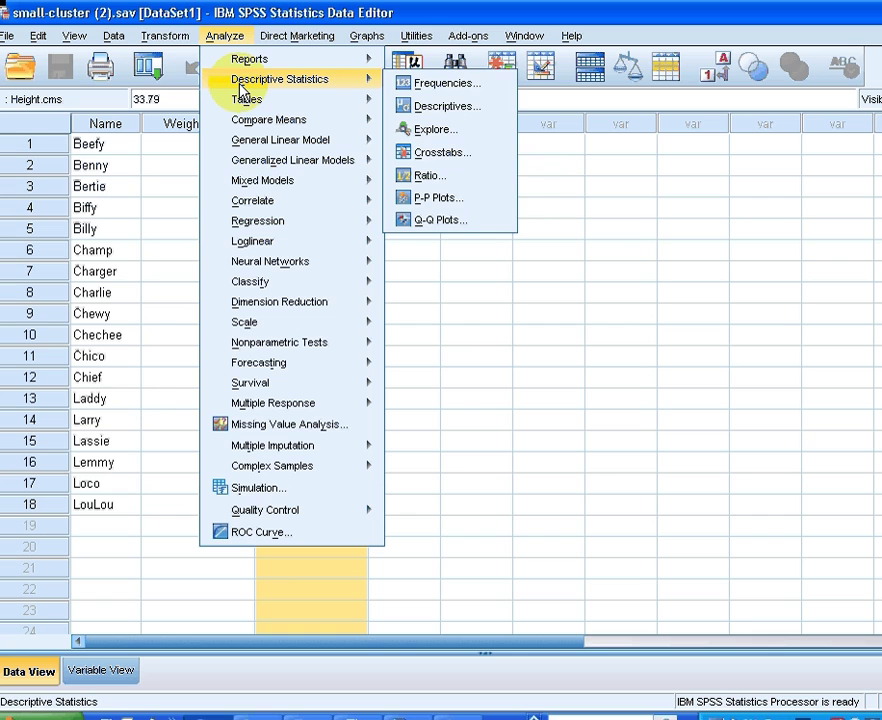
mouse_move(319, 286)
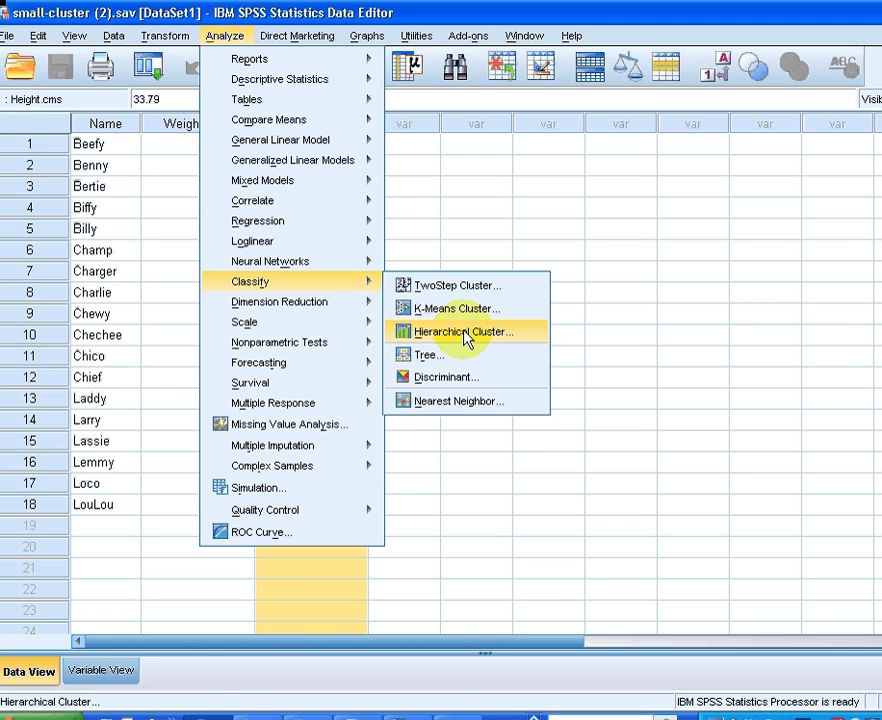
left_click(466, 338)
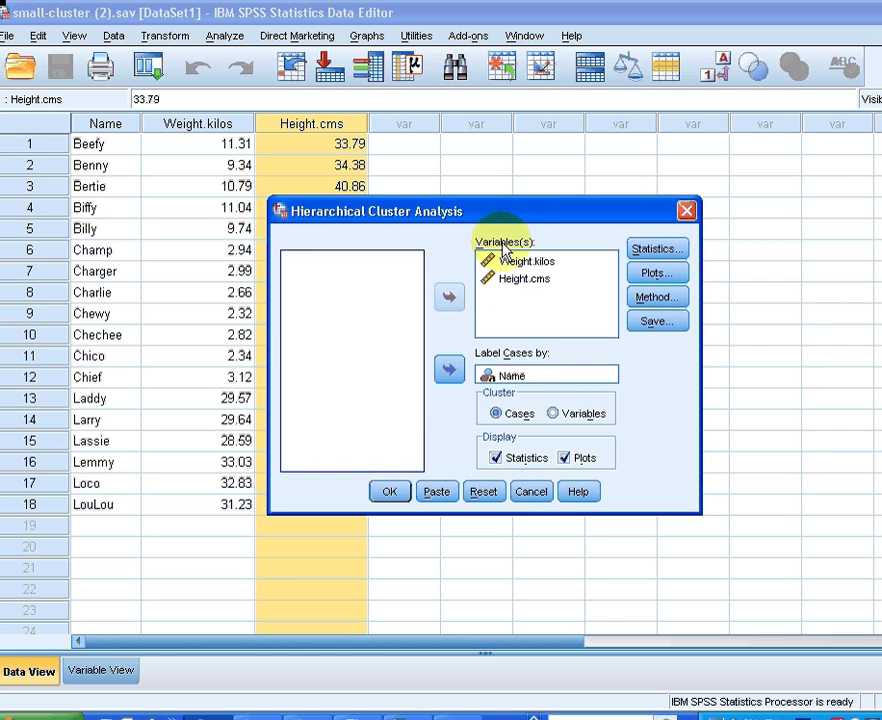
Keep the agglomeration schedule, drop the proximity matrix, and set the icicle plot to vertical.
left_click(662, 249)
left_click(432, 281)
left_click(441, 262)
left_click(439, 263)
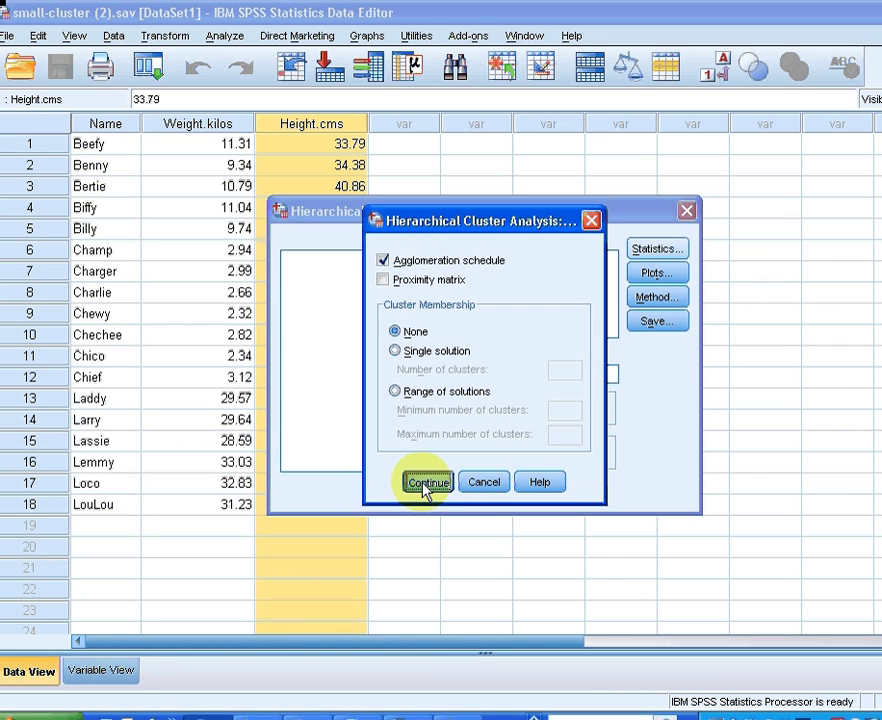
left_click(427, 484)
left_click(660, 275)
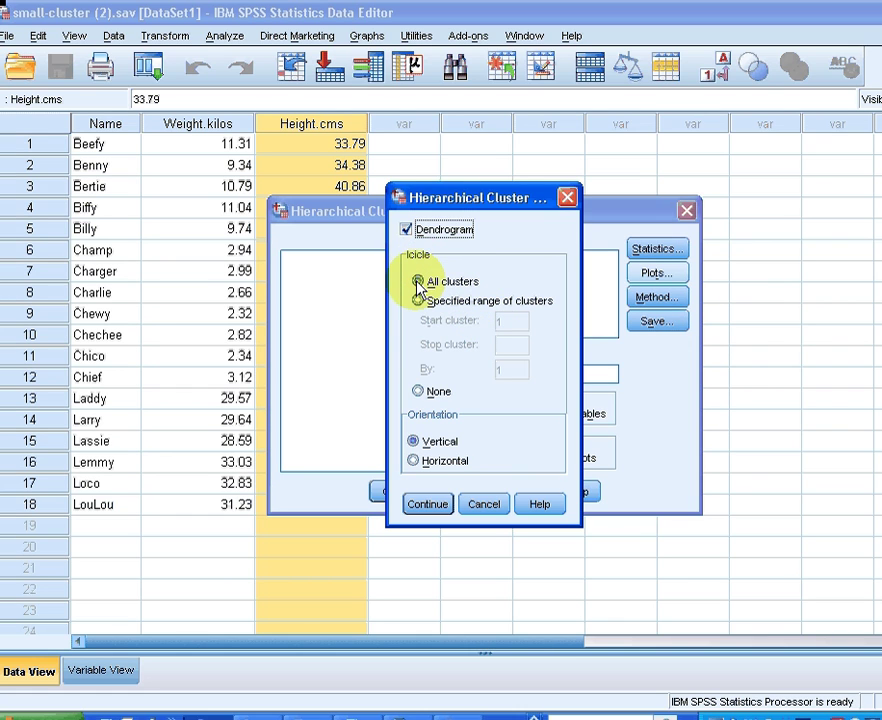
left_click(442, 444)
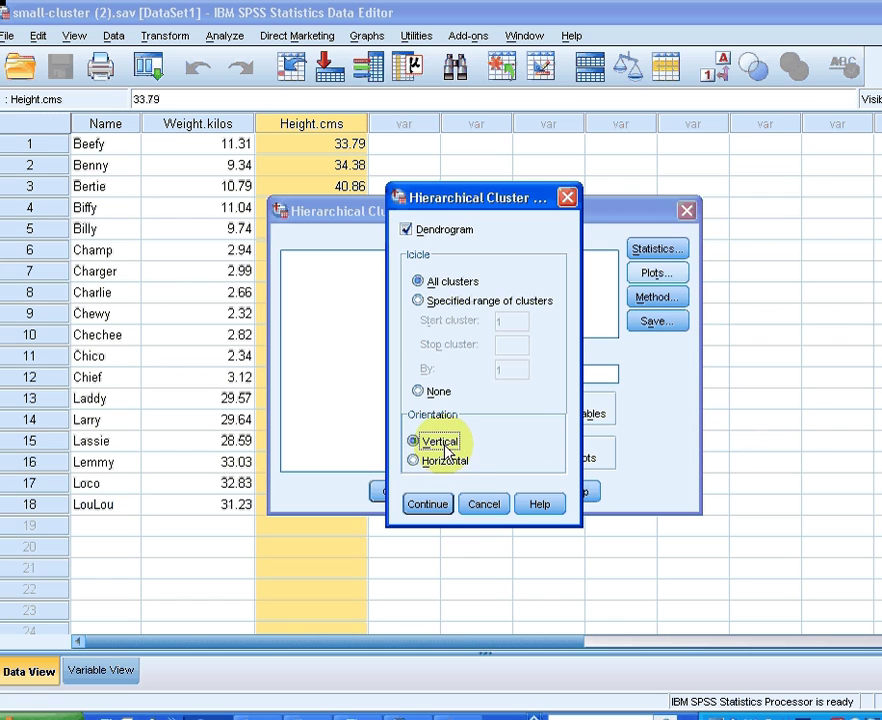
Keep Ward's method with Squared Euclidean distance in the Method settings, then run the analysis.
left_click(432, 506)
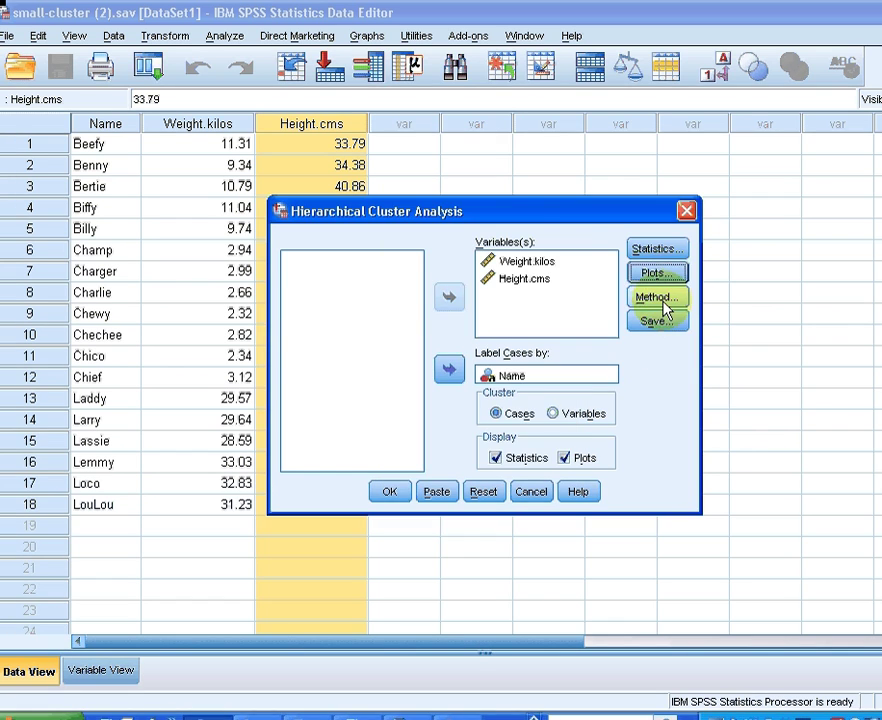
left_click(656, 298)
left_click(472, 216)
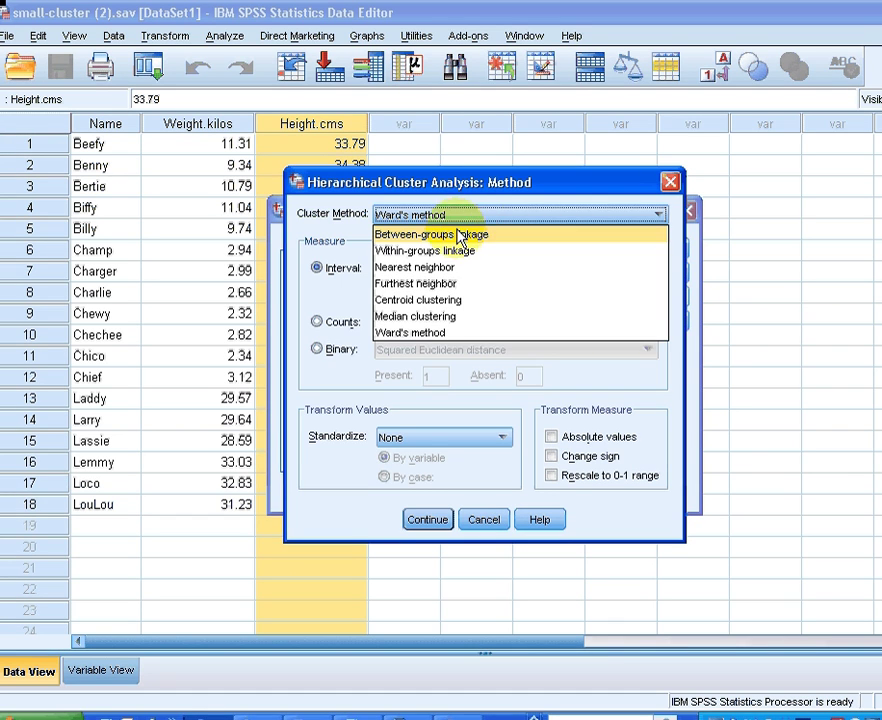
left_click(449, 332)
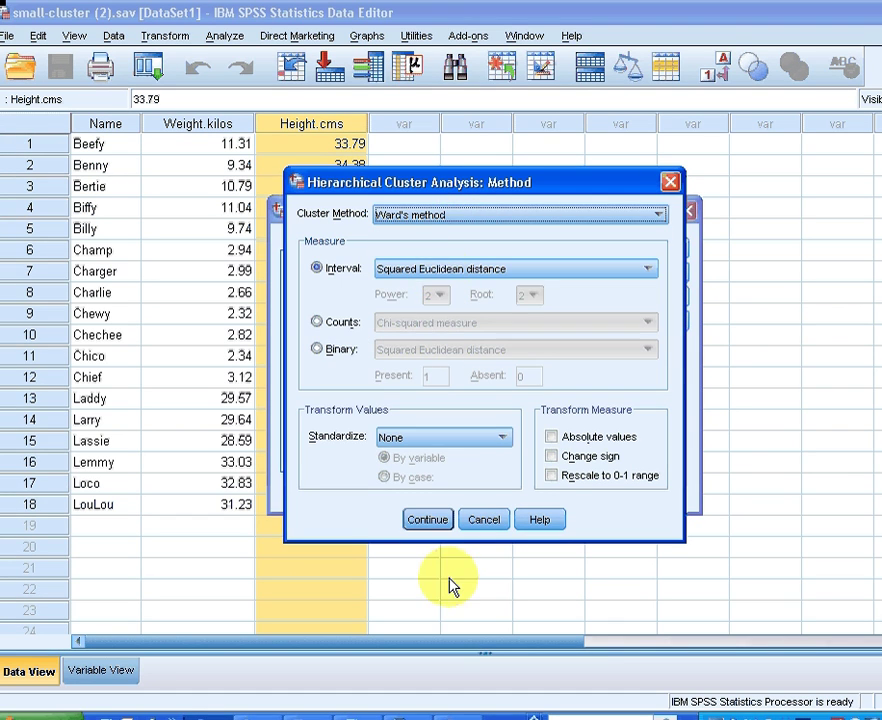
left_click(432, 516)
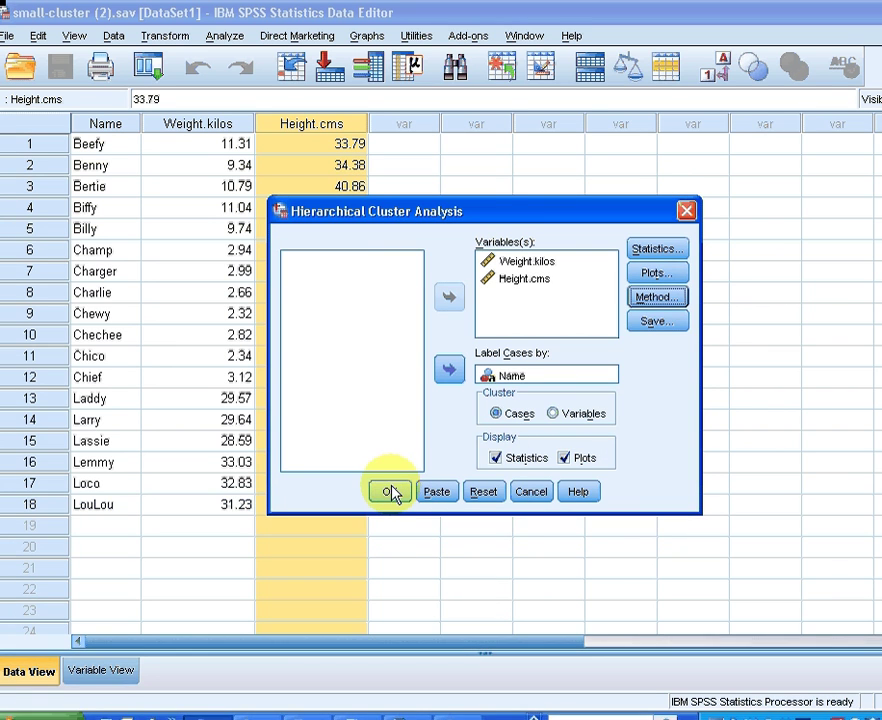
left_click(392, 492)
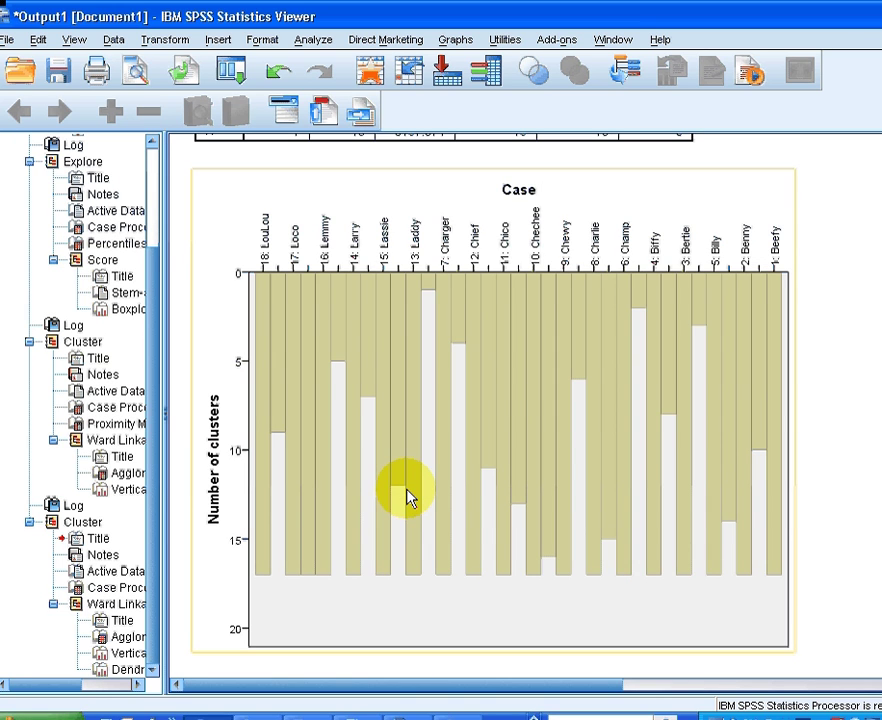
Scroll the Viewer up to the Agglomeration Schedule, then down past the icicle plot to the dendrogram.
scroll(408, 498, "up", 10)
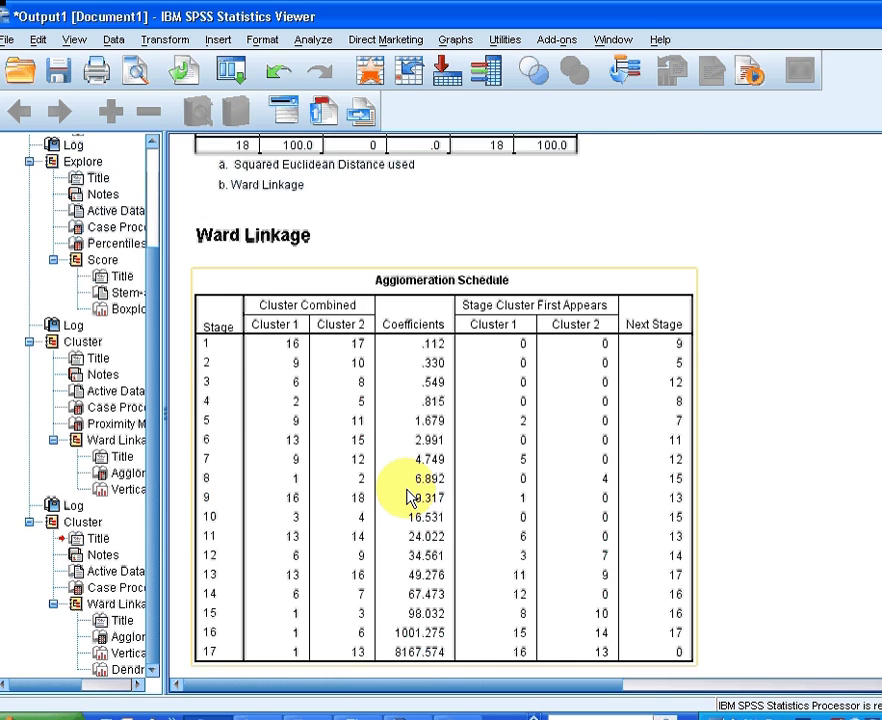
scroll(408, 498, "up", 2)
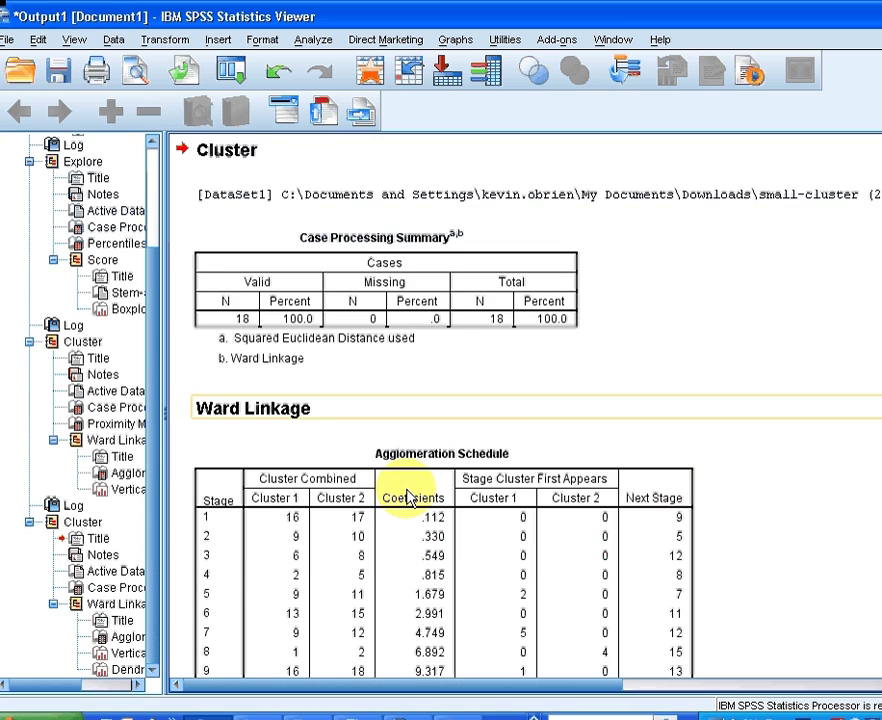
scroll(333, 430, "down", 4)
scroll(380, 485, "down", 13)
scroll(378, 485, "up", 2)
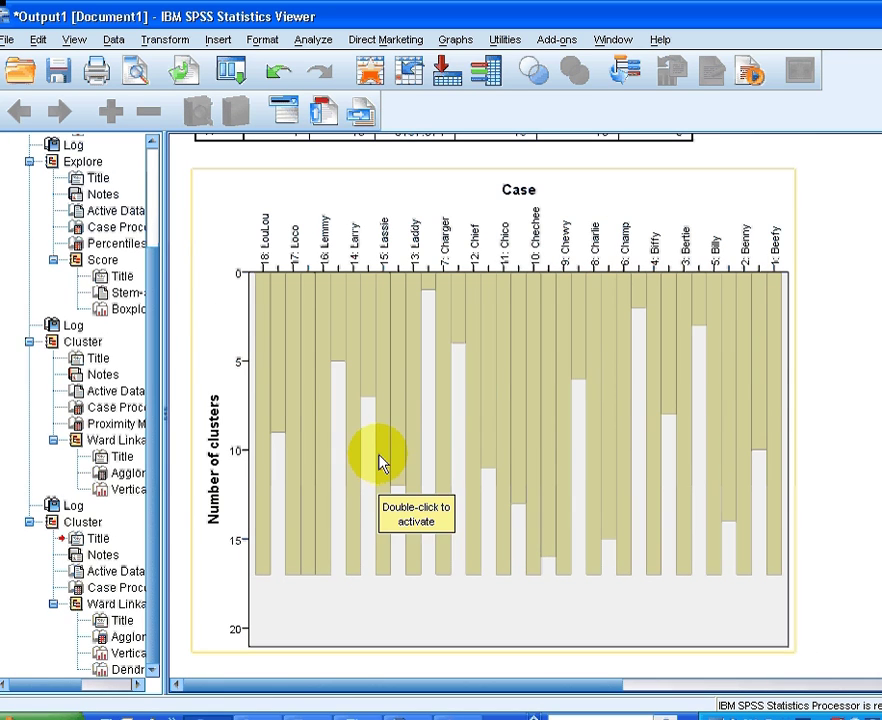
scroll(380, 460, "down", 4)
scroll(490, 400, "down", 9)
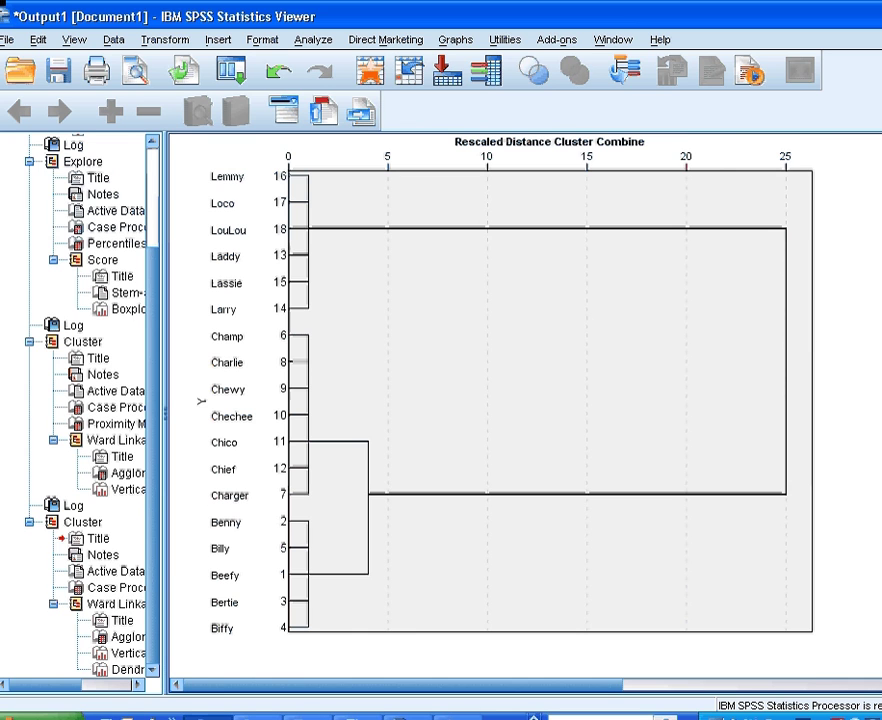
Scroll back to the vertical icicle plot and select the chart.
scroll(490, 400, "up", 14)
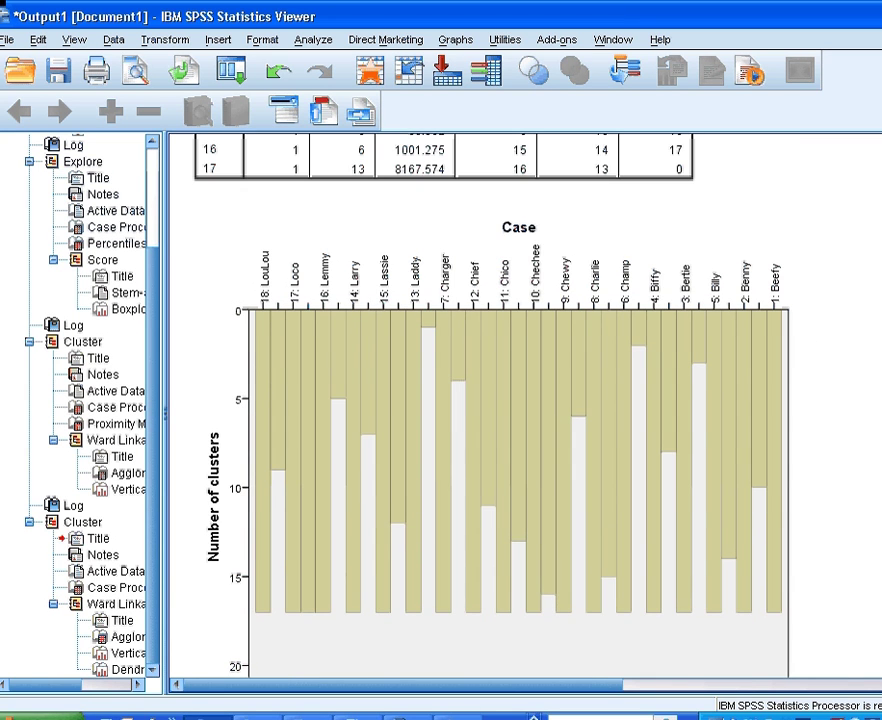
scroll(520, 400, "down", 2)
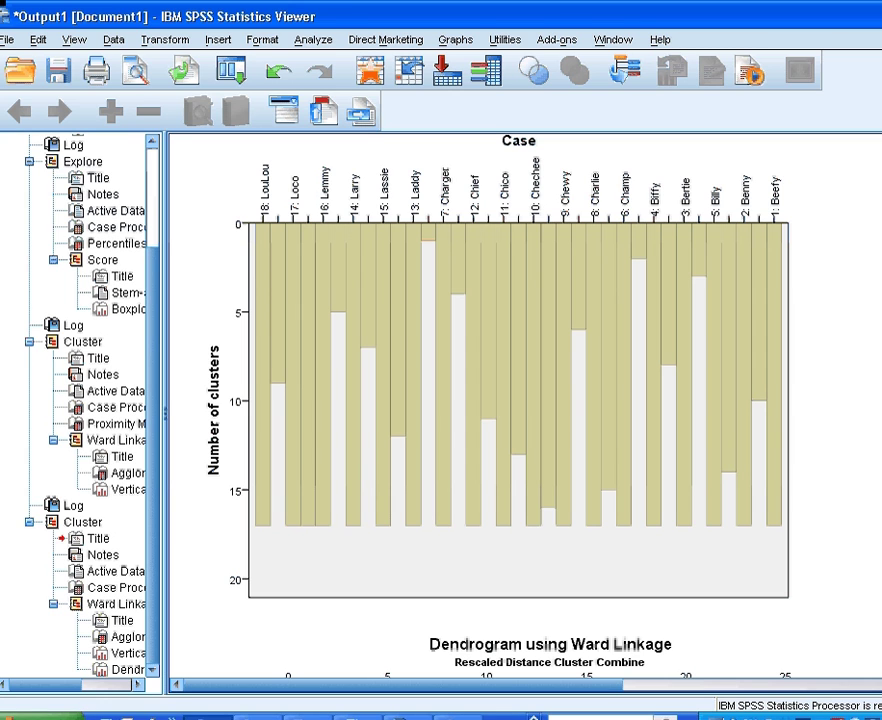
left_click(315, 502)
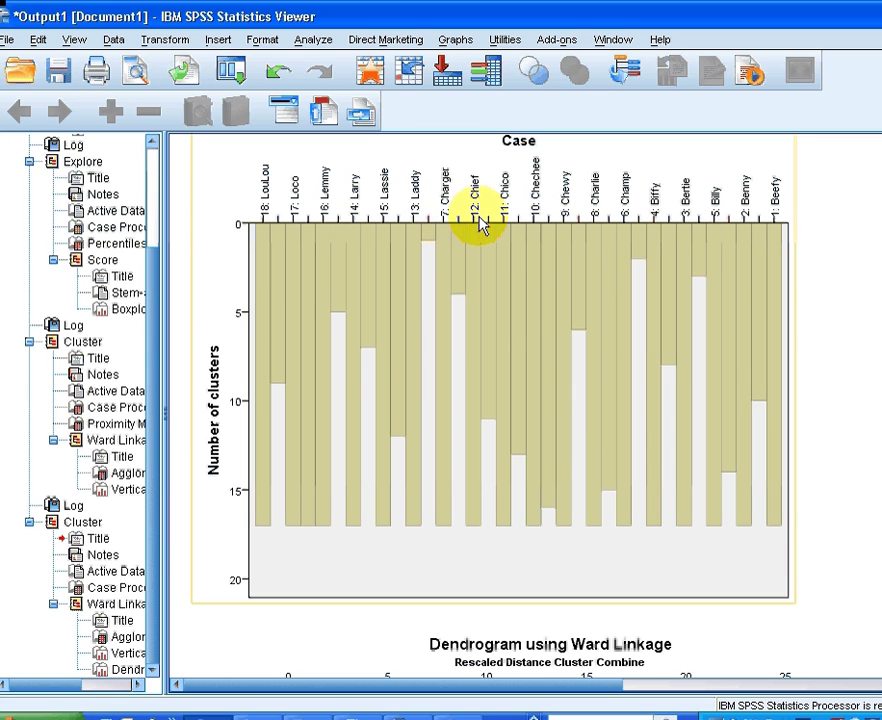
left_click(817, 316)
left_click(788, 244)
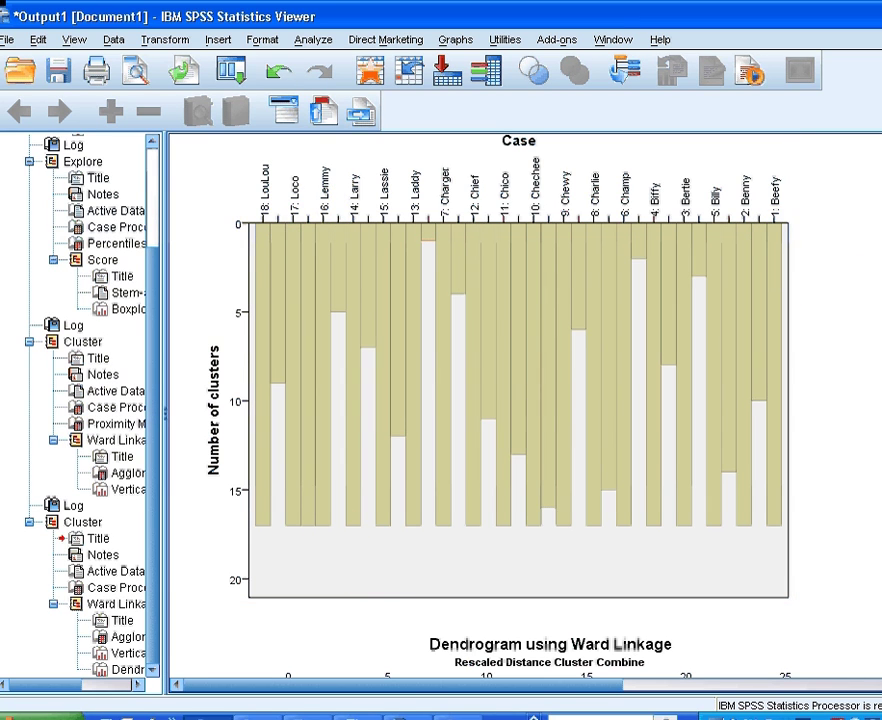
scroll(783, 340, "down", 5)
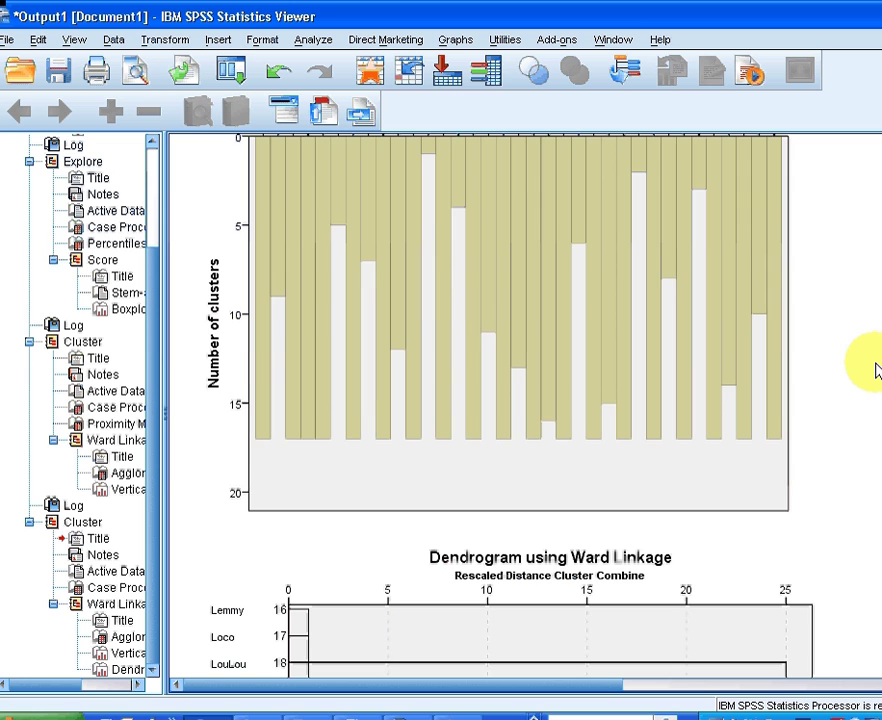
scroll(874, 370, "down", 2)
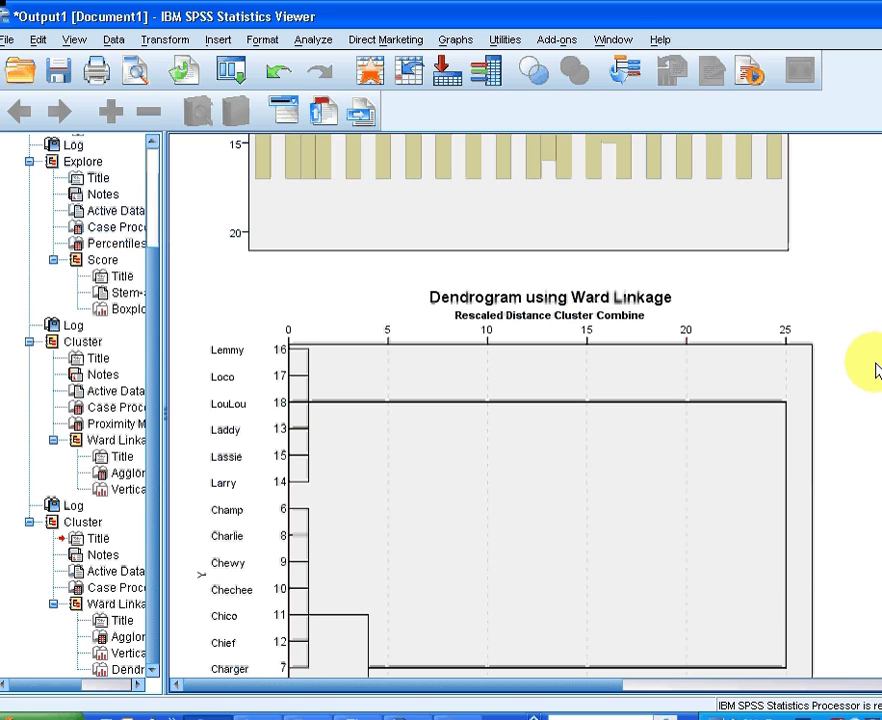
scroll(874, 370, "down", 4)
left_click(547, 500)
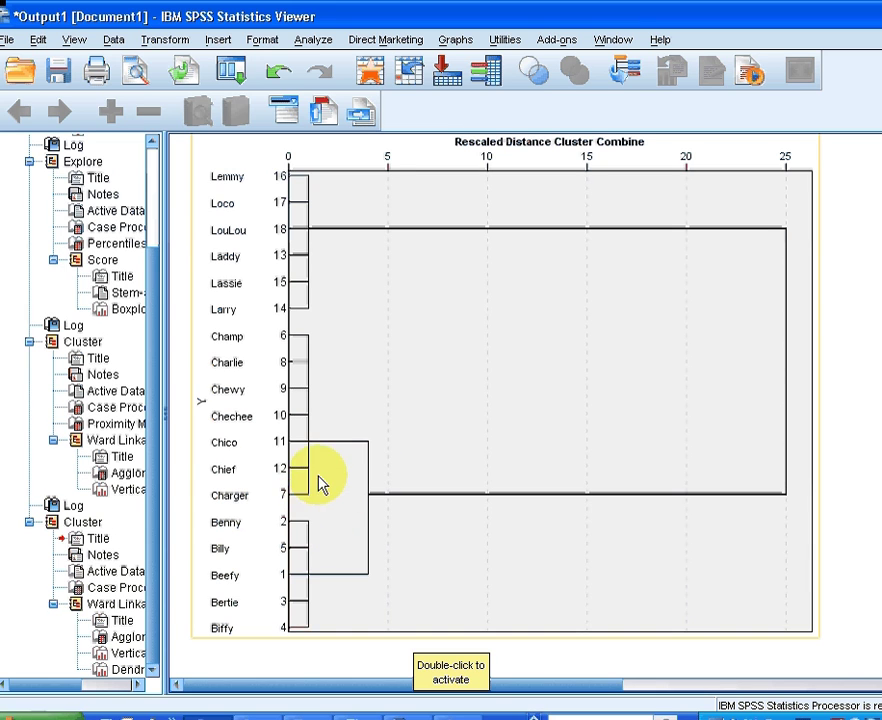
scroll(520, 416, "up", 5)
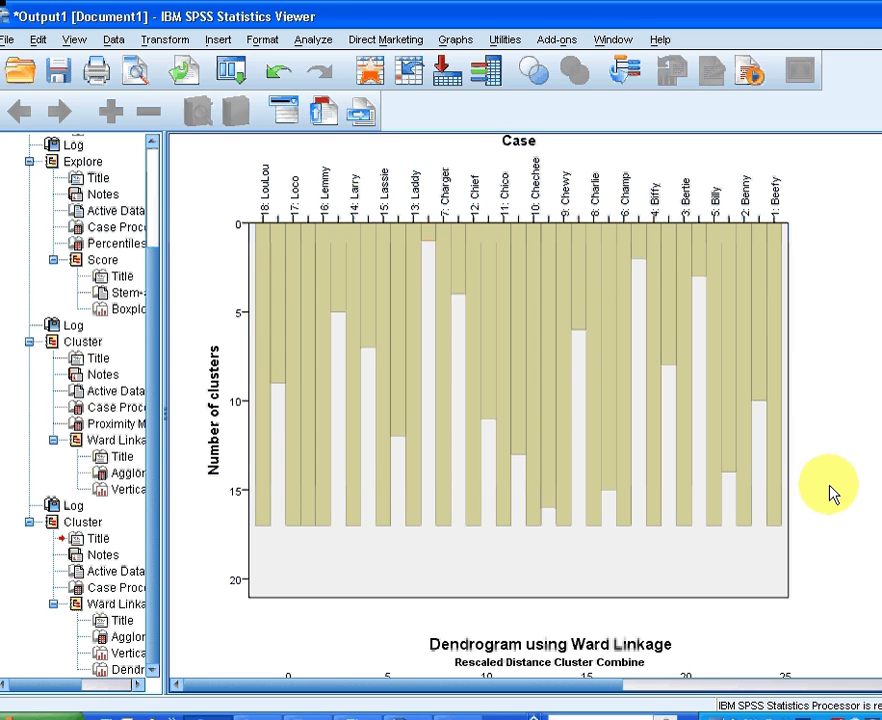
left_click(286, 252)
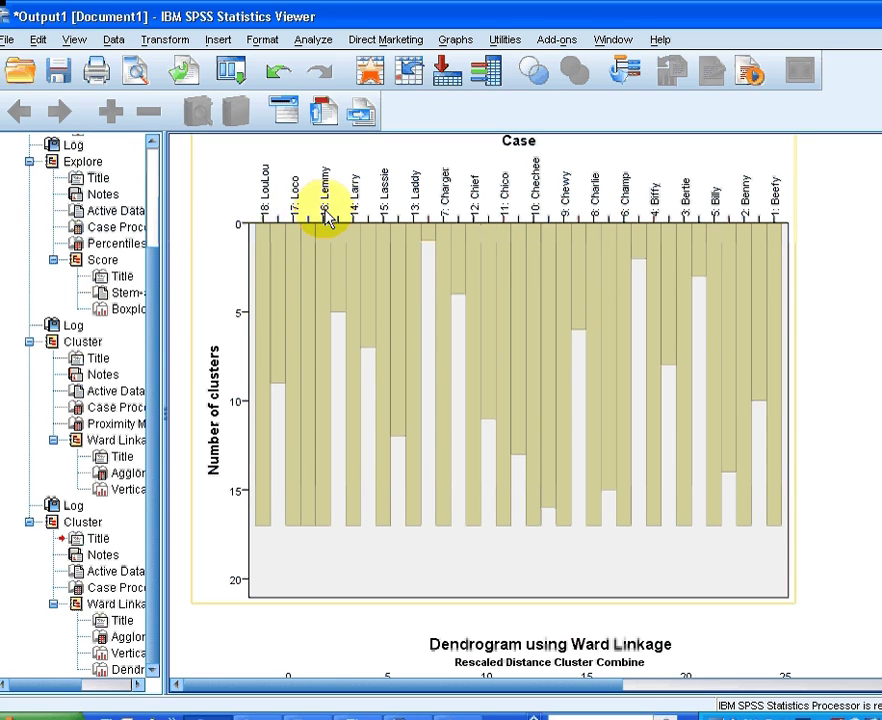
double_click(321, 222)
scroll(520, 400, "up", 10)
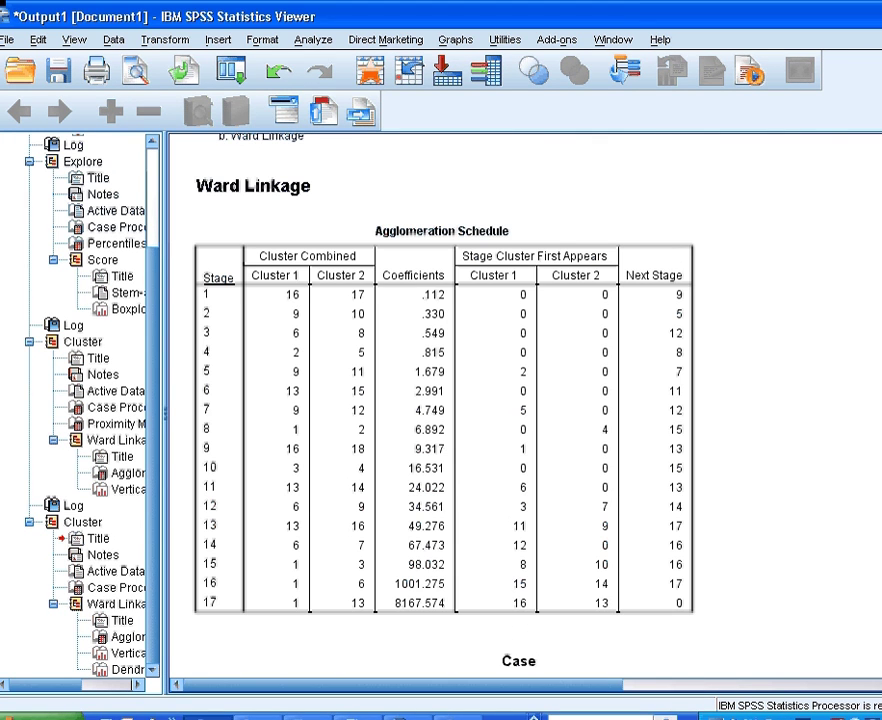
left_click(300, 310)
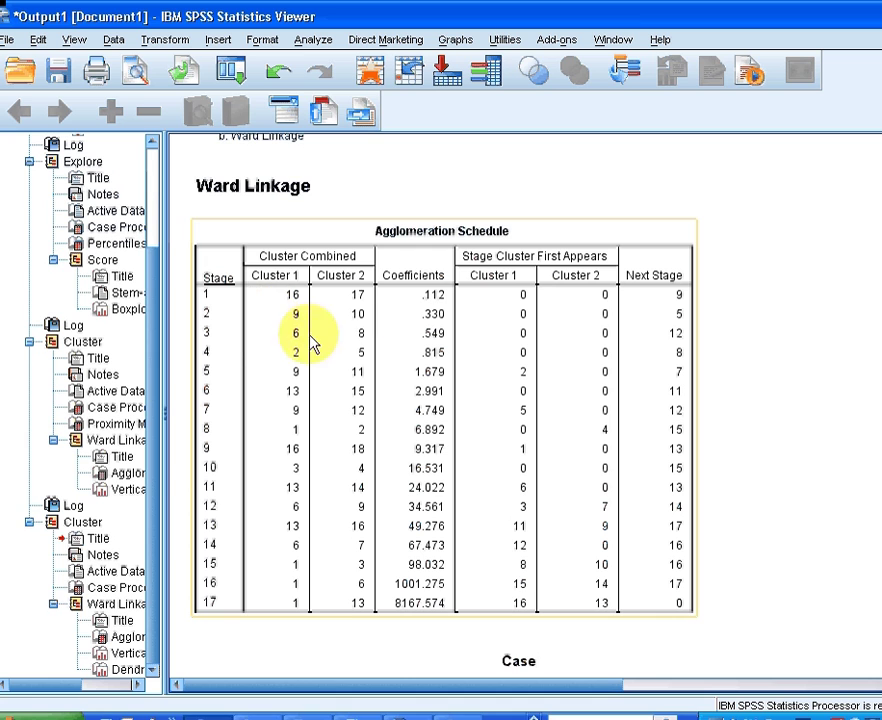
scroll(388, 344, "down", 10)
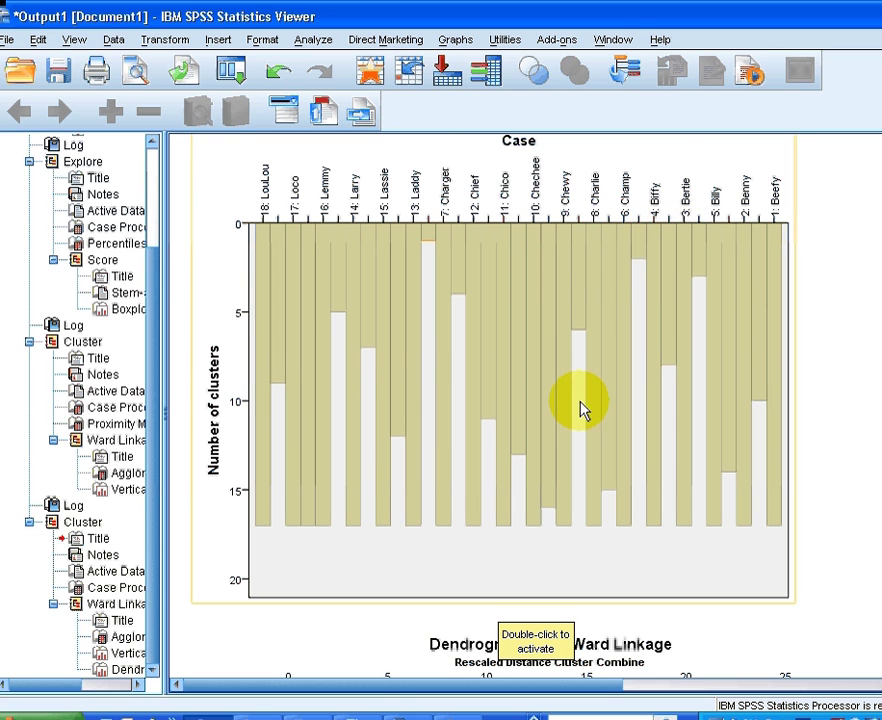
Scroll down past the icicle plot to show the full dendrogram from Lemmy to Biffy.
scroll(583, 407, "down", 8)
scroll(569, 397, "down", 2)
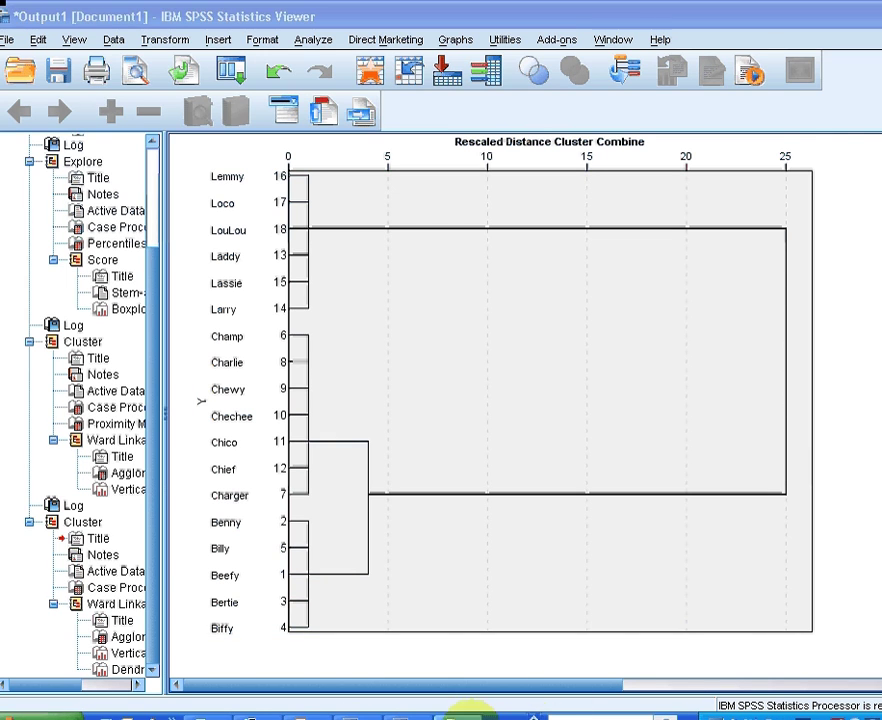
Switch to Adobe Reader and scroll to page 15 on icicle plots and dendrograms.
left_click(457, 714)
scroll(478, 497, "down", 1)
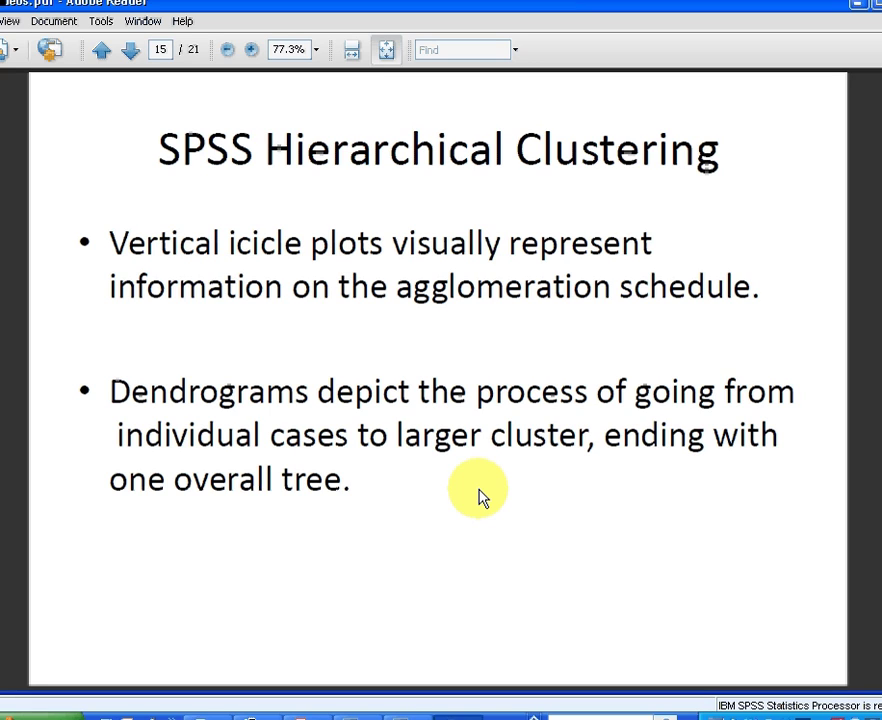